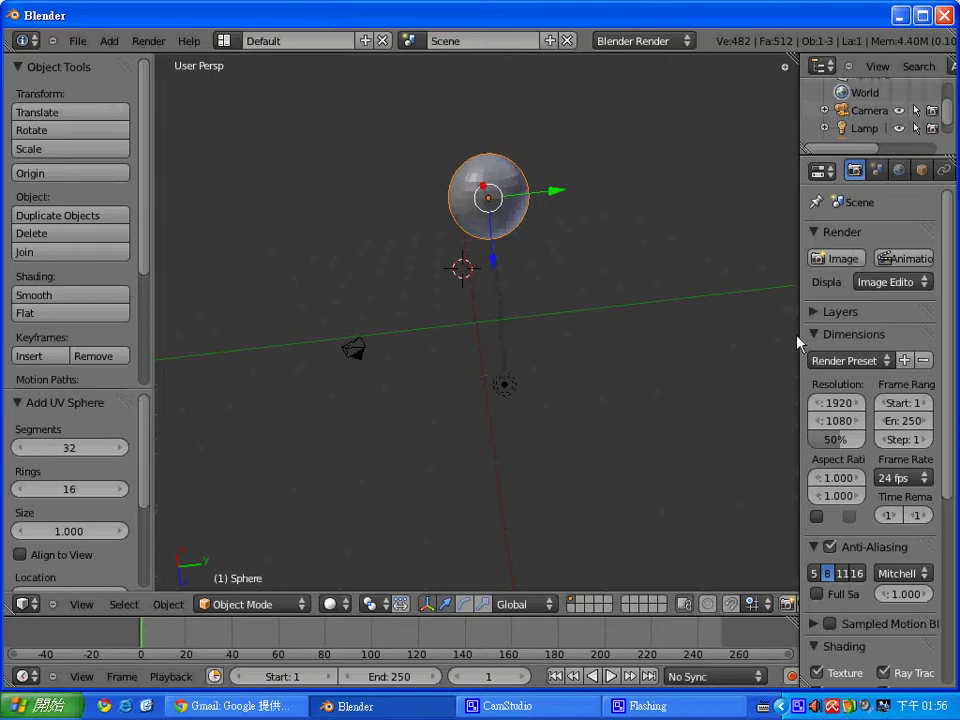
- Widen the Properties editor and add an emitter particle system to the UV sphere
{"action": "left_click_drag", "start_coordinate": [799, 336], "coordinate": [618, 338]}
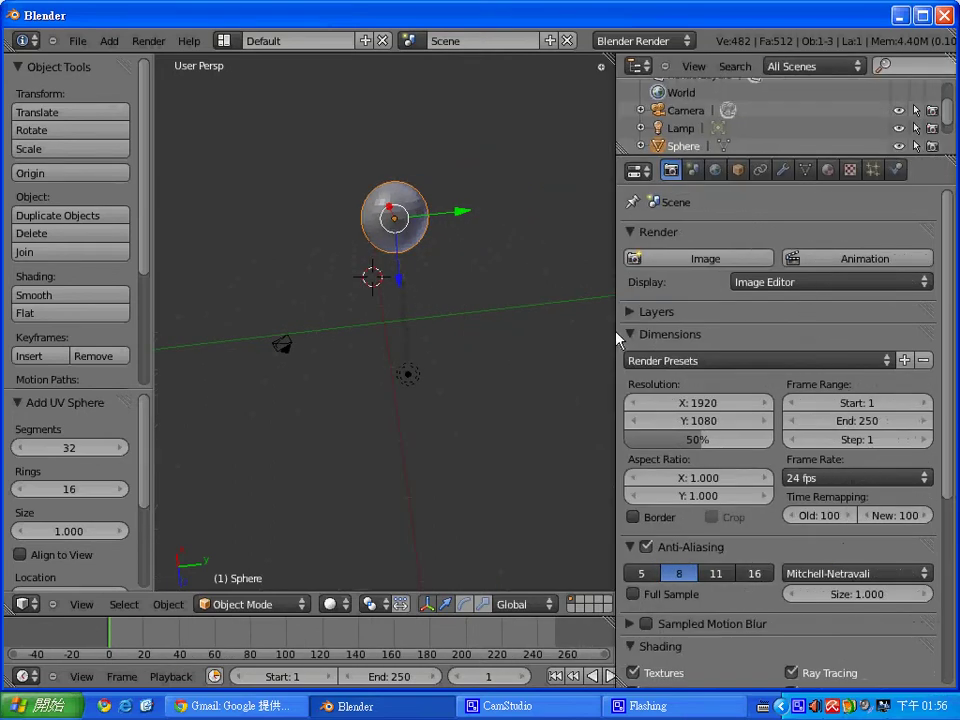
{"action": "left_click", "coordinate": [876, 171]}
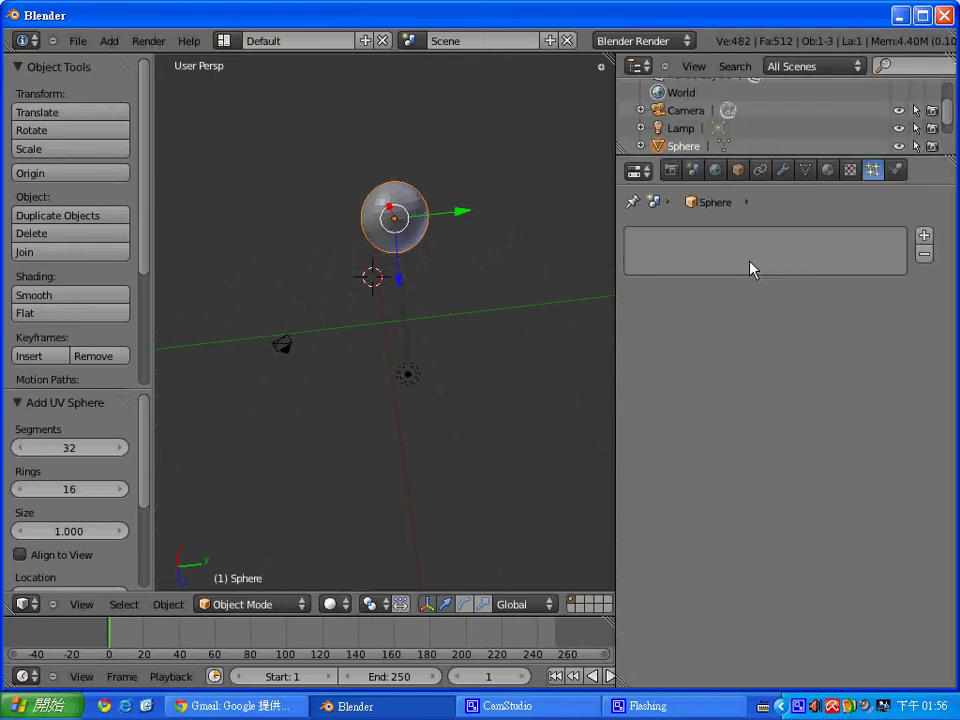
{"action": "left_click", "coordinate": [922, 235]}
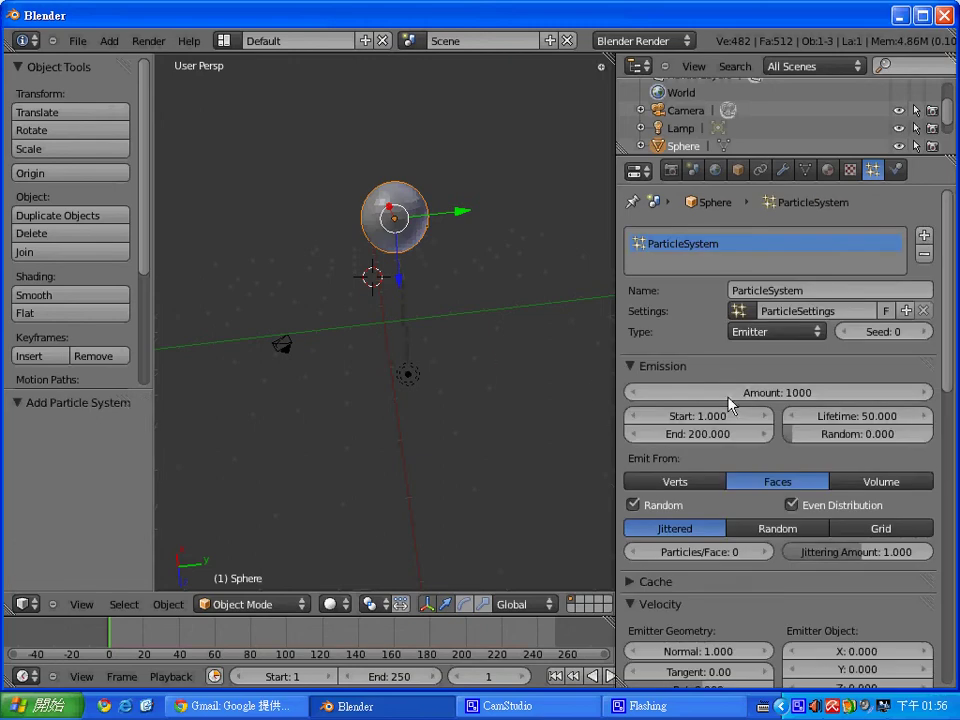
{"action": "left_click", "coordinate": [768, 393]}
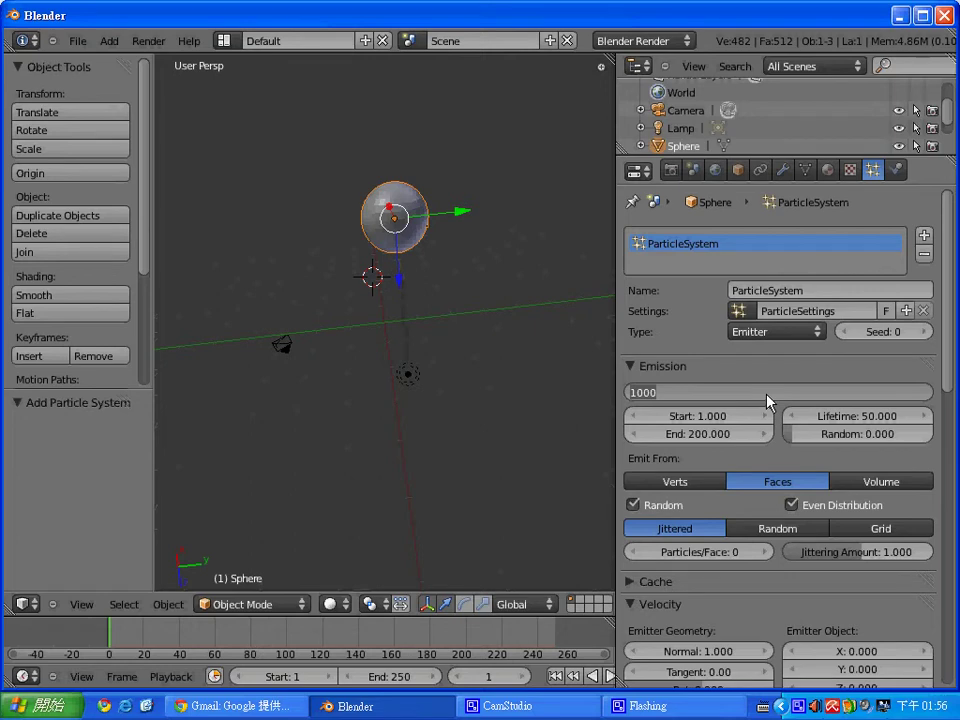
- Set the emission Amount to 800 and the Start frame to 25
{"action": "key", "text": "BackSpace"}
{"action": "type", "text": "800"}
{"action": "key", "text": "Return"}
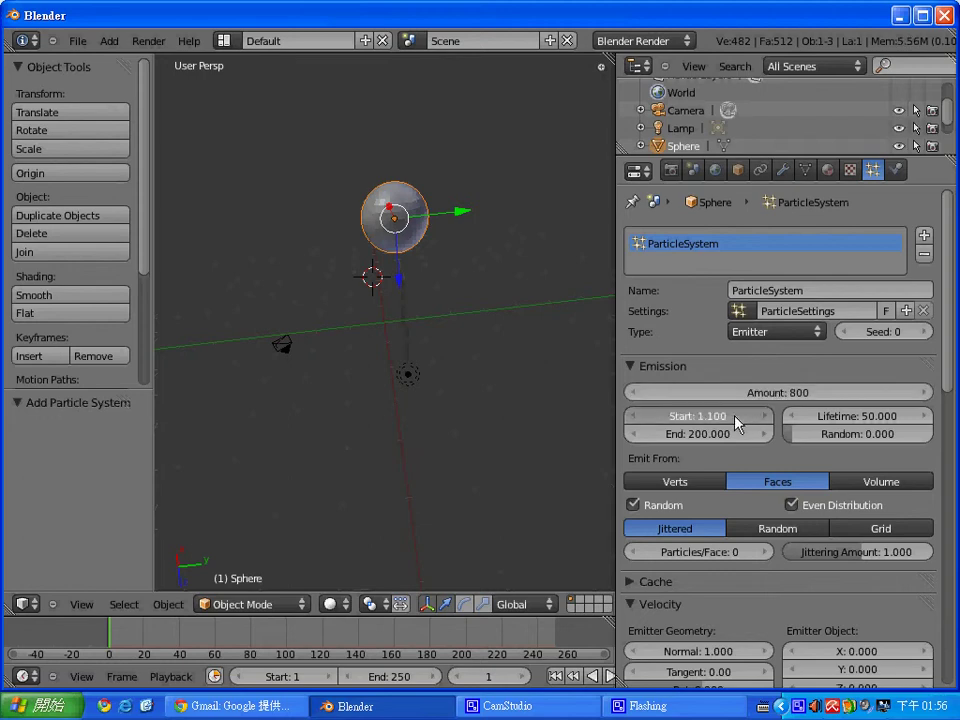
{"action": "left_click", "coordinate": [704, 420]}
{"action": "type", "text": "50"}
{"action": "key", "text": "Return"}
{"action": "left_click", "coordinate": [711, 418]}
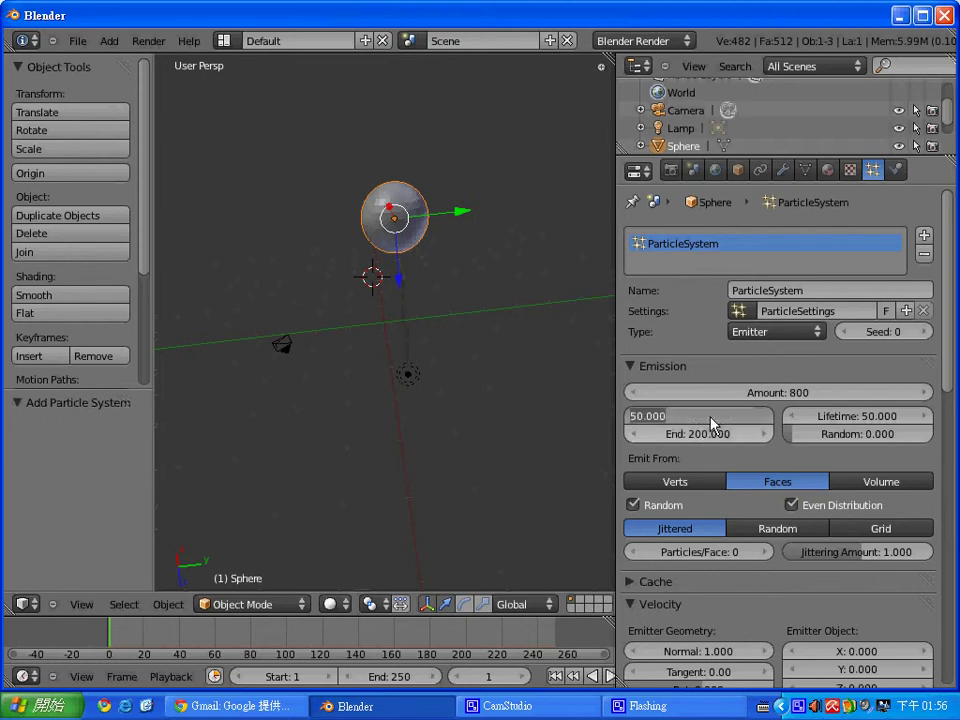
{"action": "type", "text": "25"}
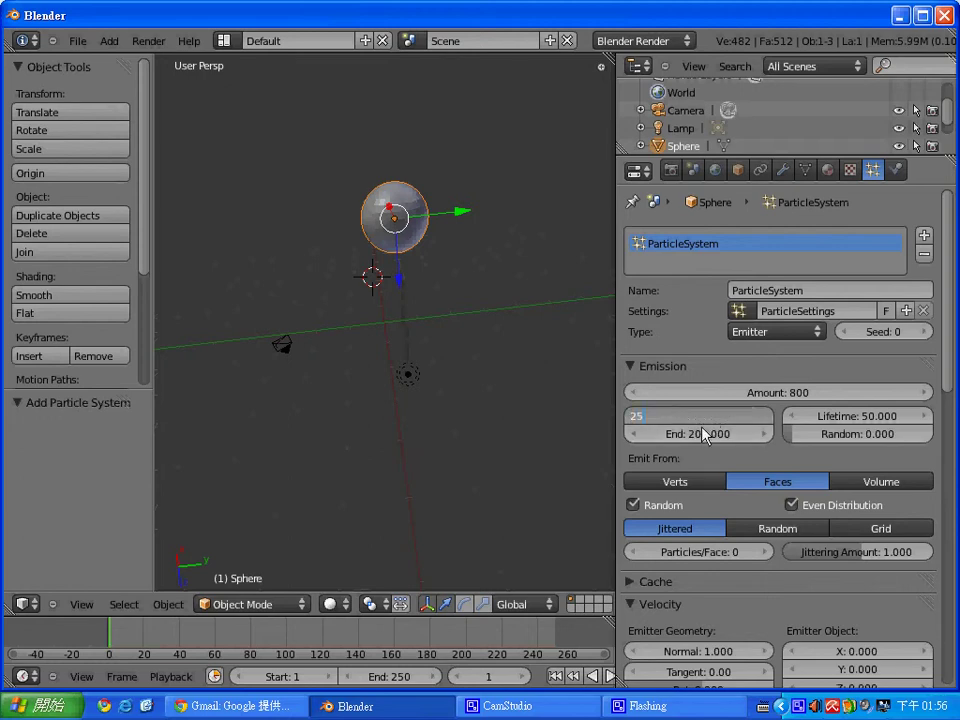
{"action": "key", "text": "Return"}
- Set the emission End frame to 26, keeping Lifetime at 50
{"action": "left_click", "coordinate": [705, 438]}
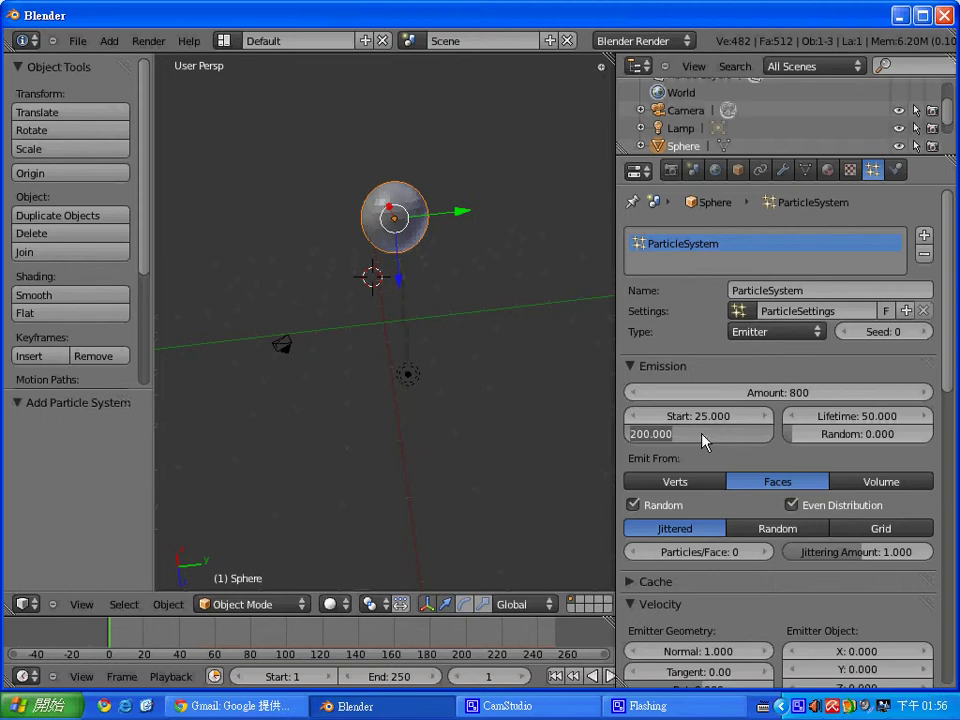
{"action": "type", "text": "206"}
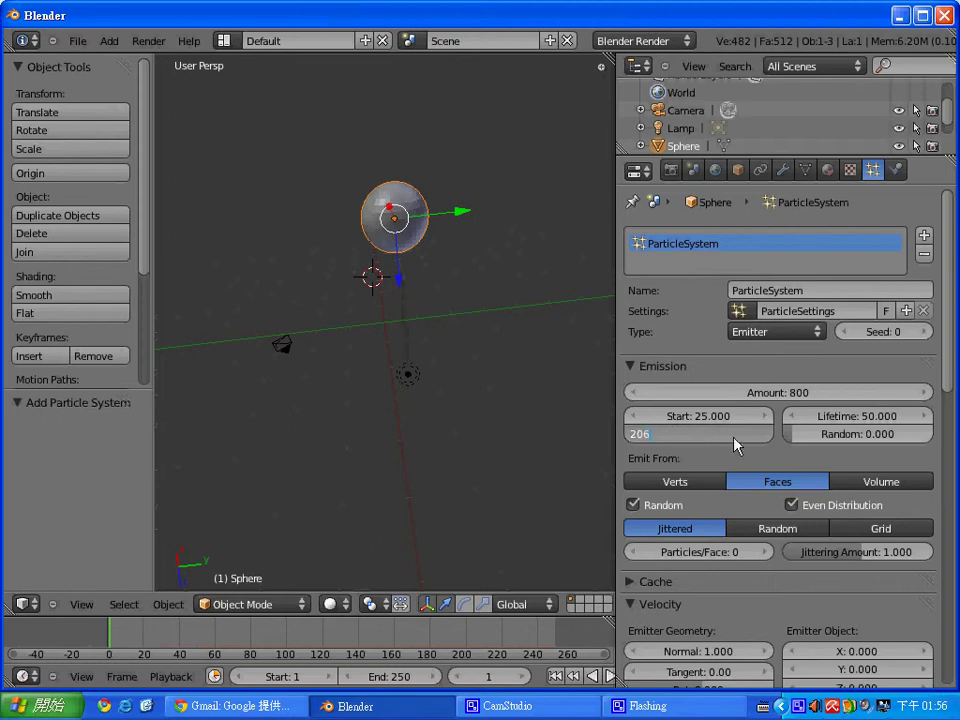
{"action": "key", "text": "BackSpace"}
{"action": "key", "text": "BackSpace"}
{"action": "type", "text": "6"}
{"action": "key", "text": "Return"}
{"action": "left_click", "coordinate": [862, 419]}
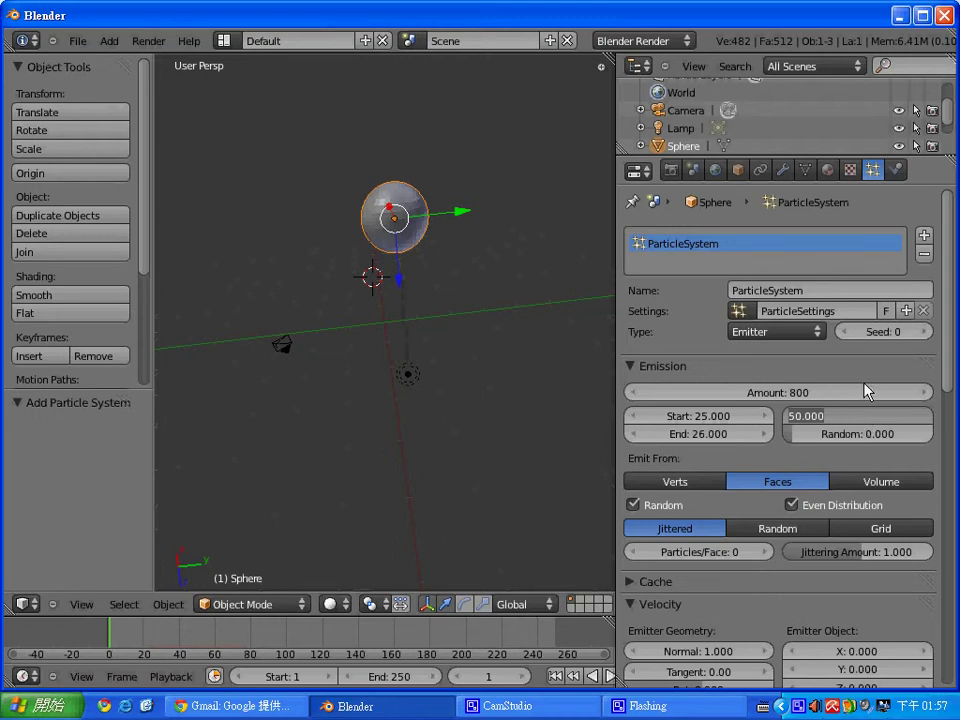
{"action": "key", "text": "Return"}
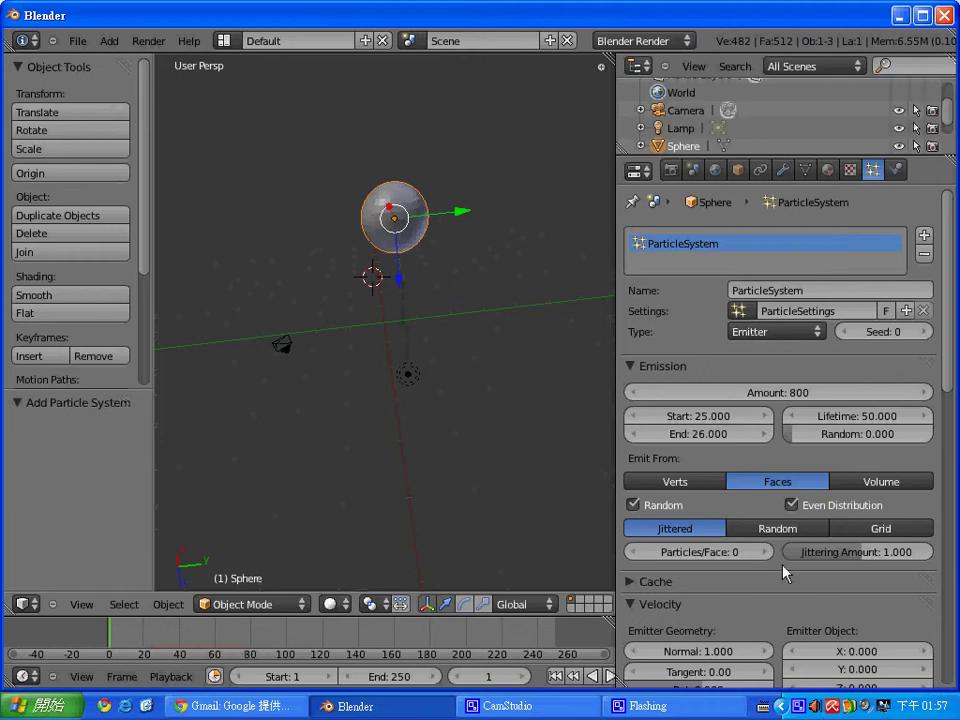
- Scatter the emission points randomly across the sphere's faces
{"action": "left_click", "coordinate": [768, 529]}
{"action": "scroll", "coordinate": [740, 500], "scroll_direction": "down", "scroll_amount": 10}
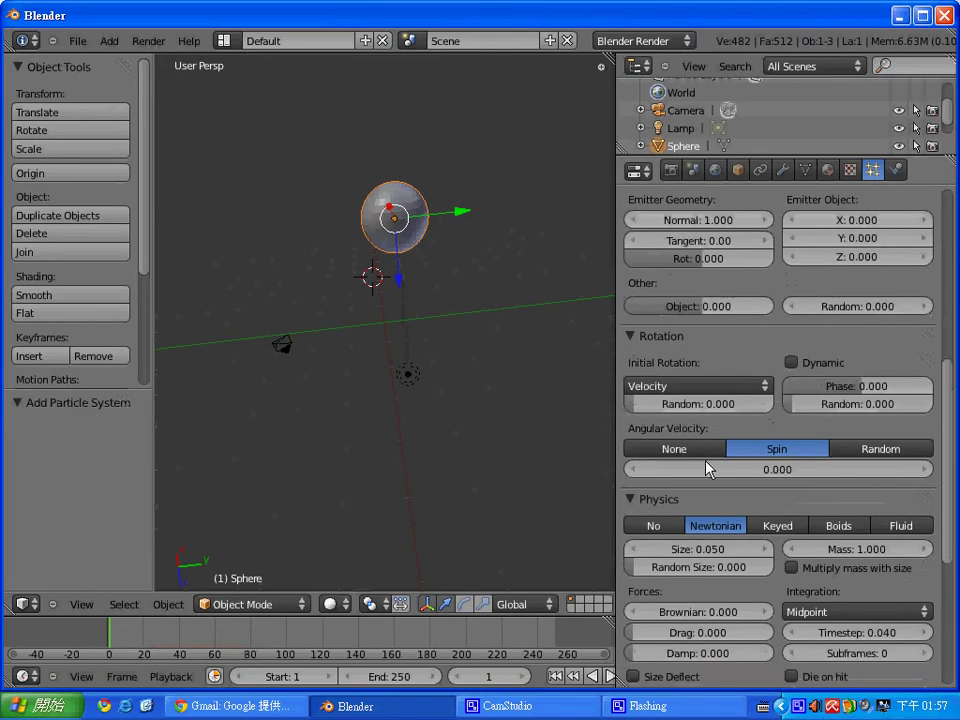
{"action": "scroll", "coordinate": [706, 467], "scroll_direction": "down", "scroll_amount": 4}
{"action": "scroll", "coordinate": [696, 482], "scroll_direction": "up", "scroll_amount": 4}
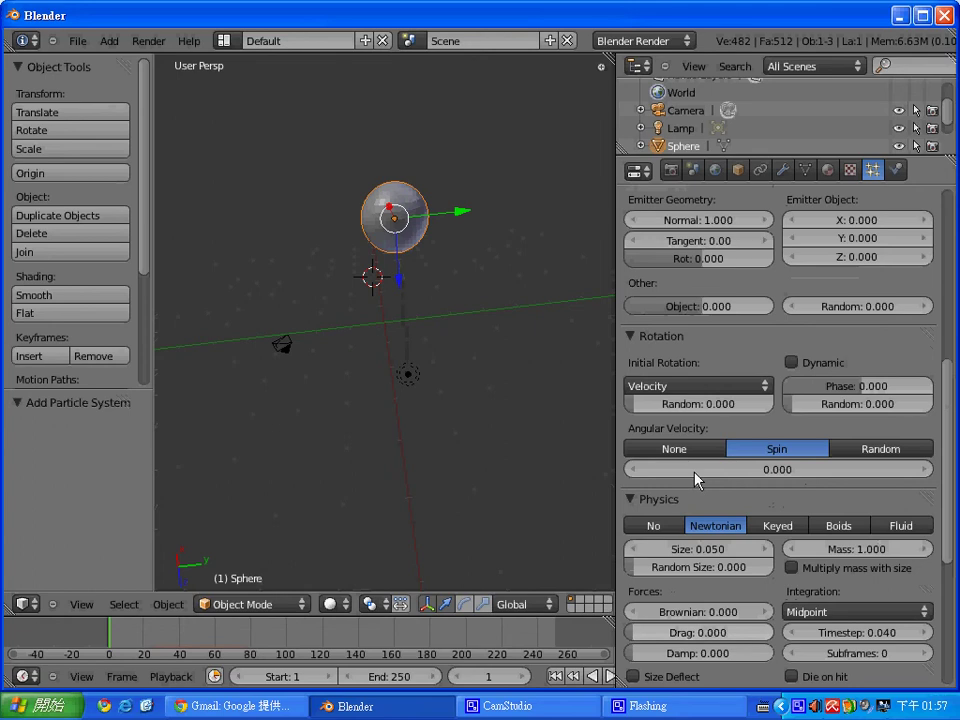
{"action": "scroll", "coordinate": [697, 480], "scroll_direction": "up", "scroll_amount": 3}
{"action": "scroll", "coordinate": [684, 469], "scroll_direction": "down", "scroll_amount": 3}
{"action": "scroll", "coordinate": [716, 343], "scroll_direction": "up", "scroll_amount": 1}
{"action": "scroll", "coordinate": [735, 355], "scroll_direction": "up", "scroll_amount": 1}
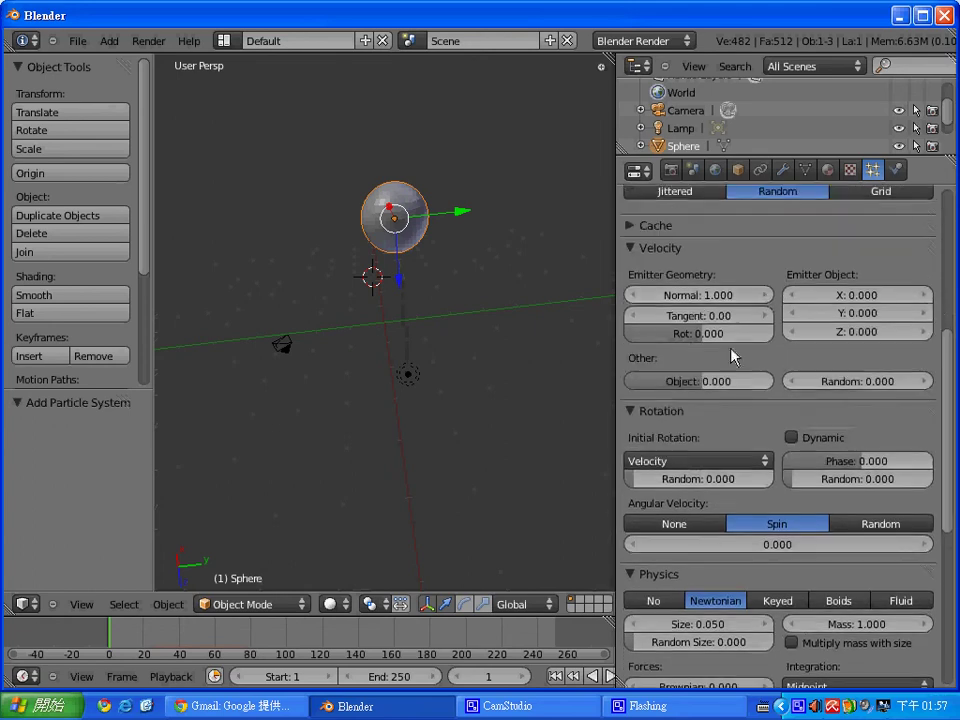
- Set the Normal velocity to 50 and play the particle burst
{"action": "left_click", "coordinate": [698, 298]}
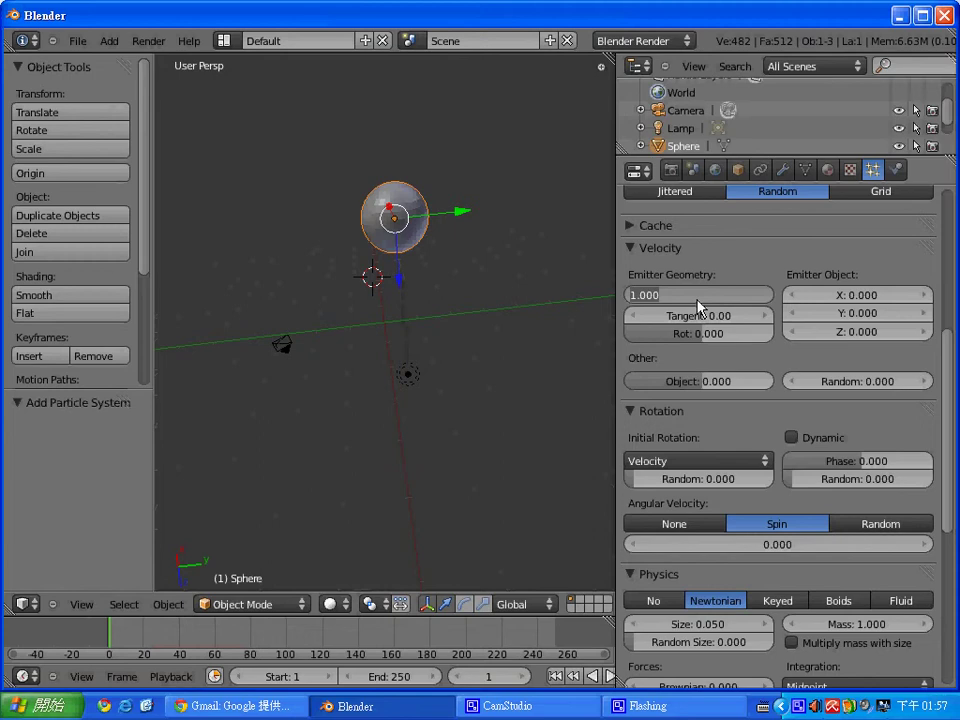
{"action": "type", "text": "50"}
{"action": "key", "text": "Return"}
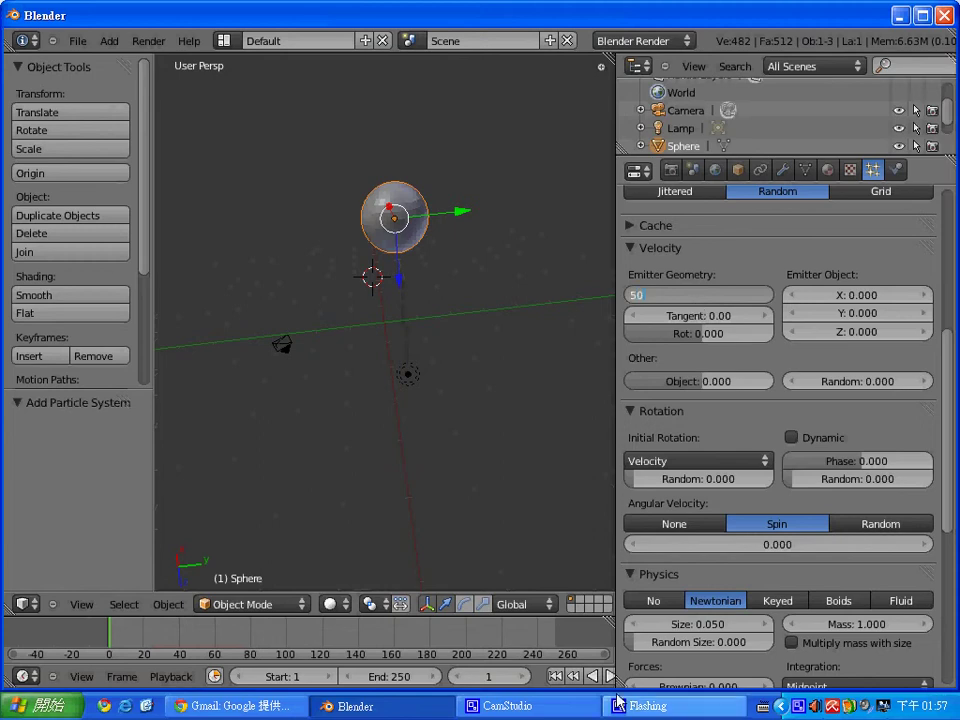
{"action": "left_click", "coordinate": [610, 675]}
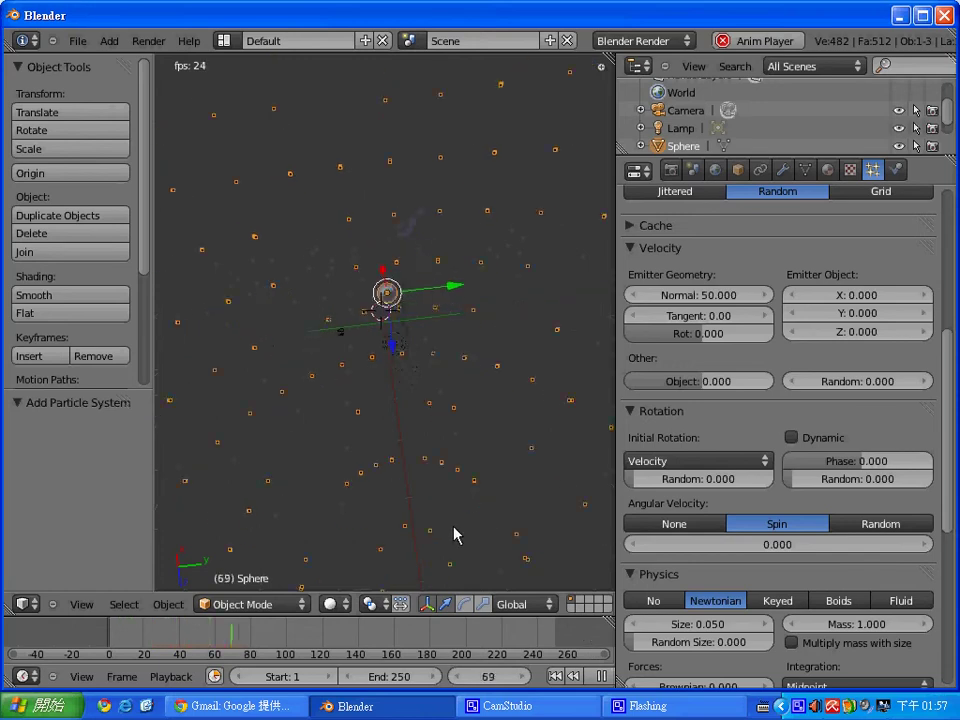
{"action": "left_click", "coordinate": [152, 635]}
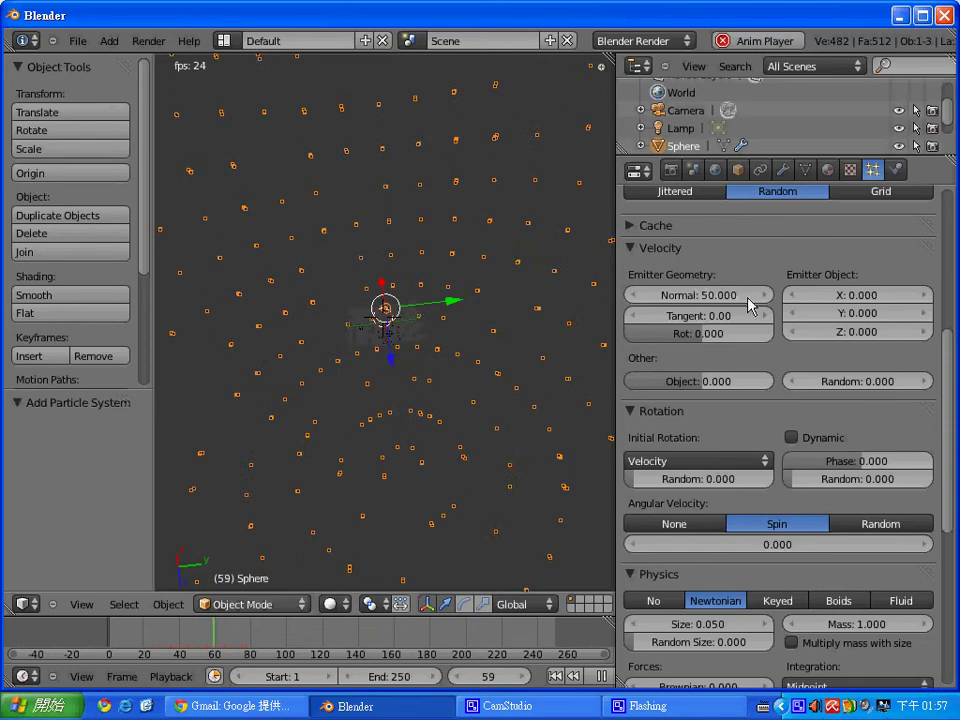
- Lower the Normal velocity to 26 and replay the animation from the first frame
{"action": "left_click", "coordinate": [698, 304]}
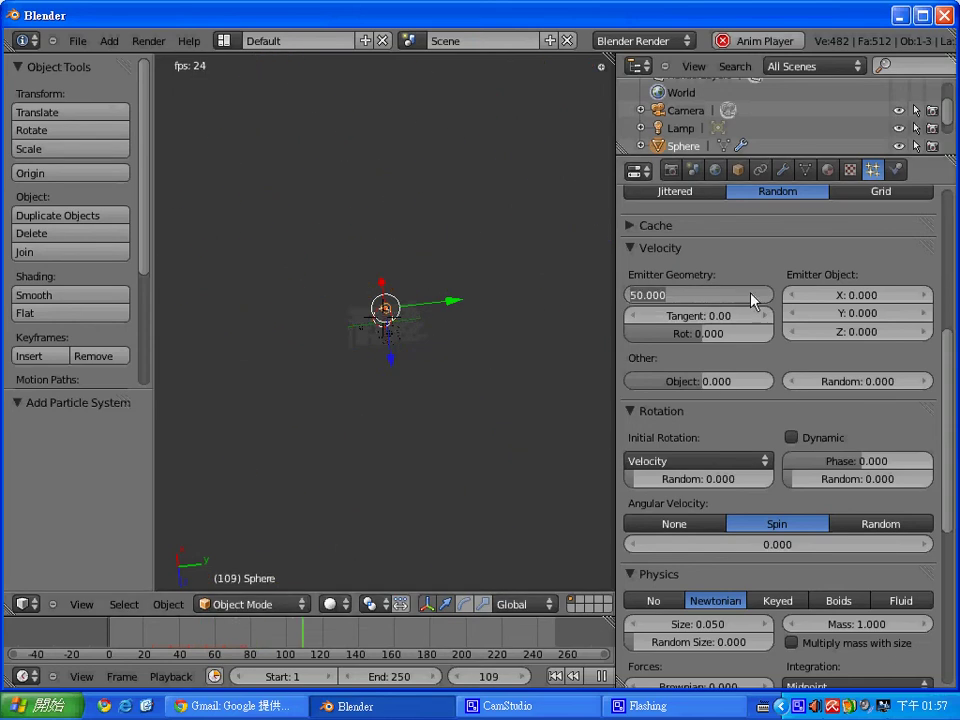
{"action": "type", "text": "26"}
{"action": "key", "text": "Return"}
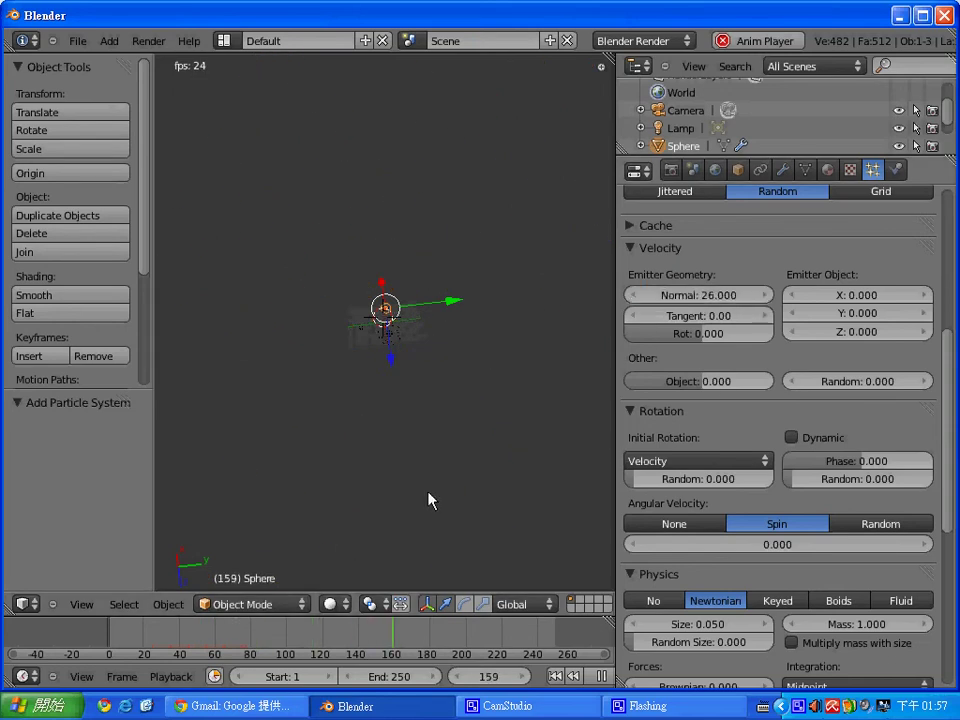
{"action": "left_click", "coordinate": [149, 637]}
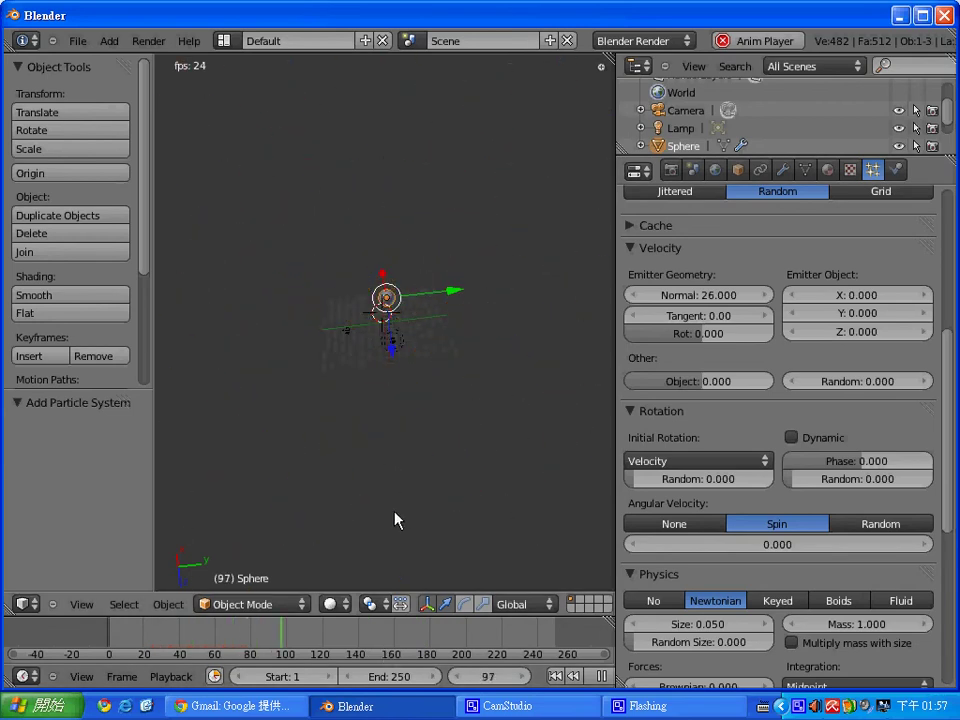
{"action": "scroll", "coordinate": [820, 452], "scroll_direction": "up", "scroll_amount": 5}
{"action": "scroll", "coordinate": [820, 452], "scroll_direction": "up", "scroll_amount": 3}
- Try an emission End frame of 50 and nudge it slightly higher
{"action": "scroll", "coordinate": [722, 437], "scroll_direction": "up", "scroll_amount": 2}
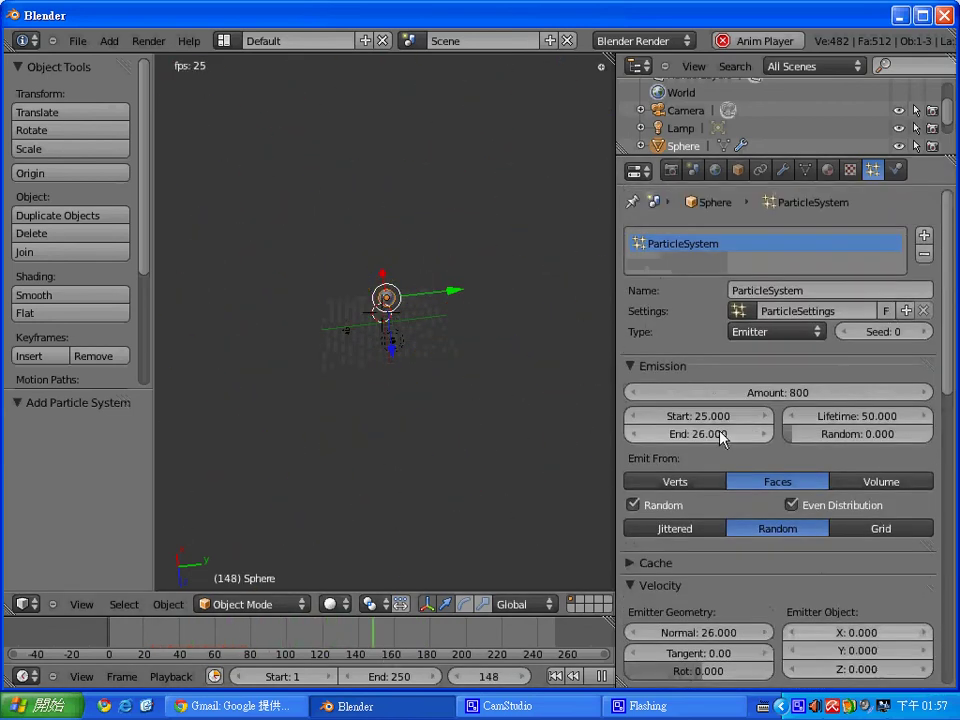
{"action": "left_click", "coordinate": [722, 435]}
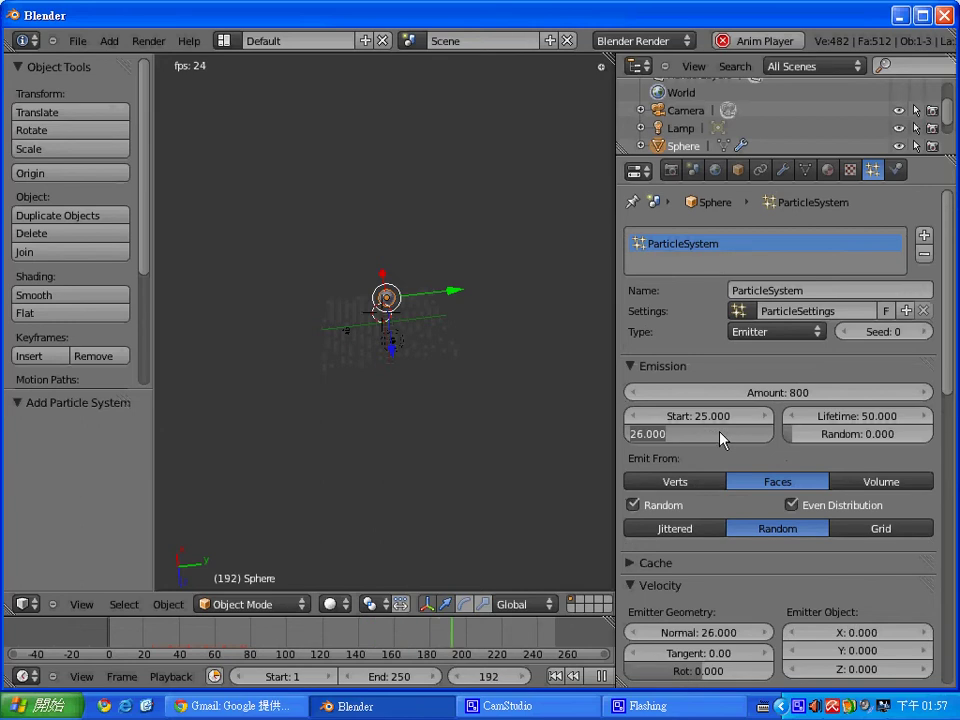
{"action": "type", "text": "50"}
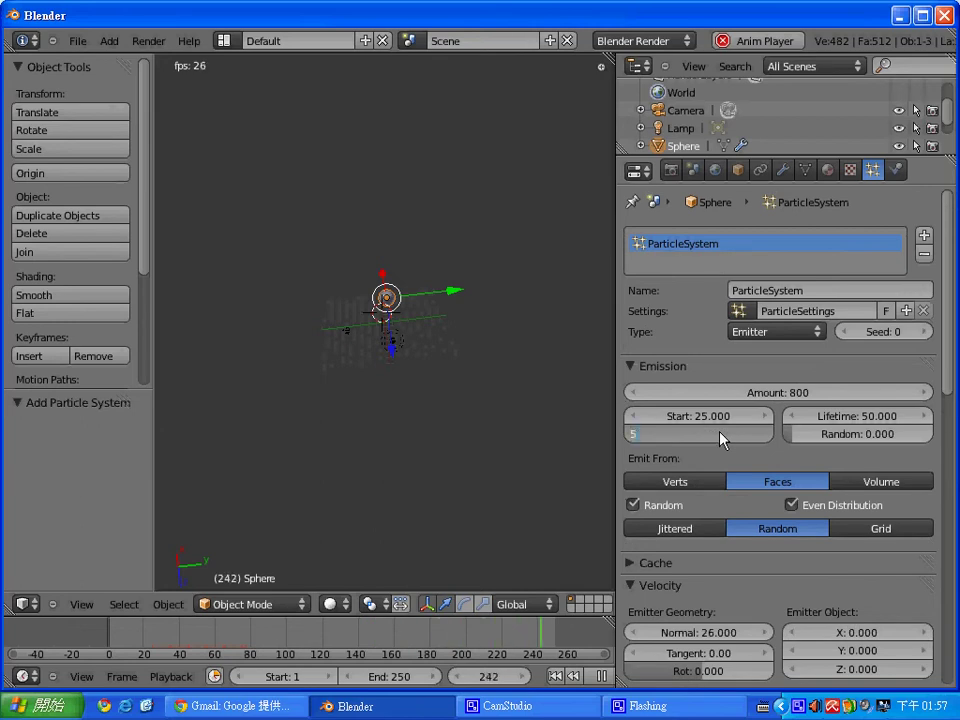
{"action": "key", "text": "Return"}
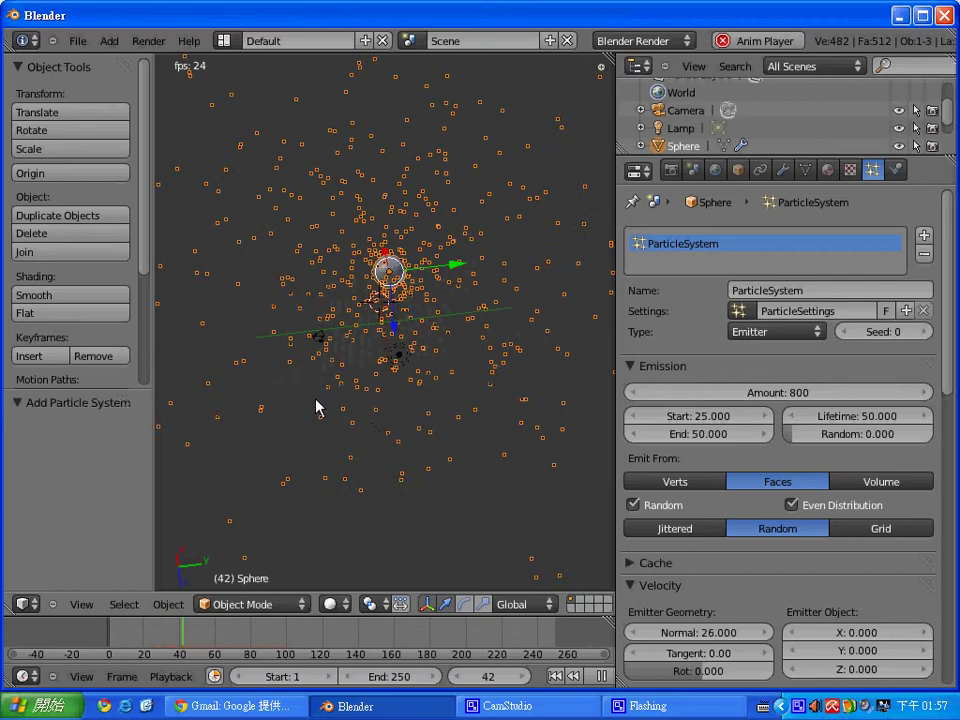
{"action": "left_click_drag", "start_coordinate": [722, 438], "coordinate": [726, 440]}
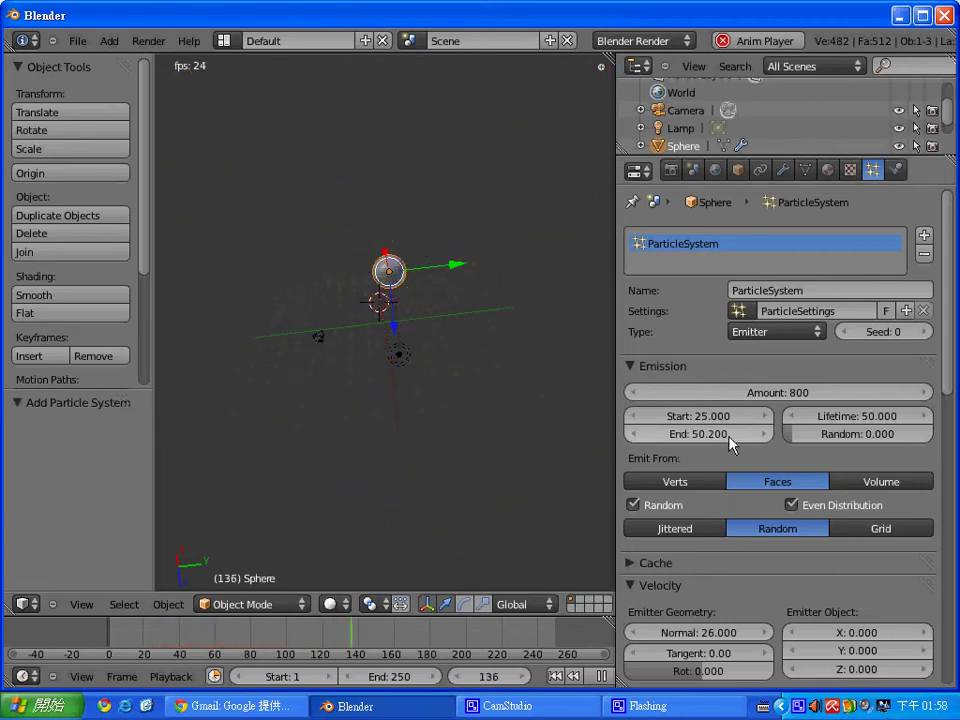
- Set the emission End frame to 27, raise it to 27.1, and stop playback
{"action": "left_click", "coordinate": [715, 437]}
{"action": "key", "text": "BackSpace"}
{"action": "type", "text": "27"}
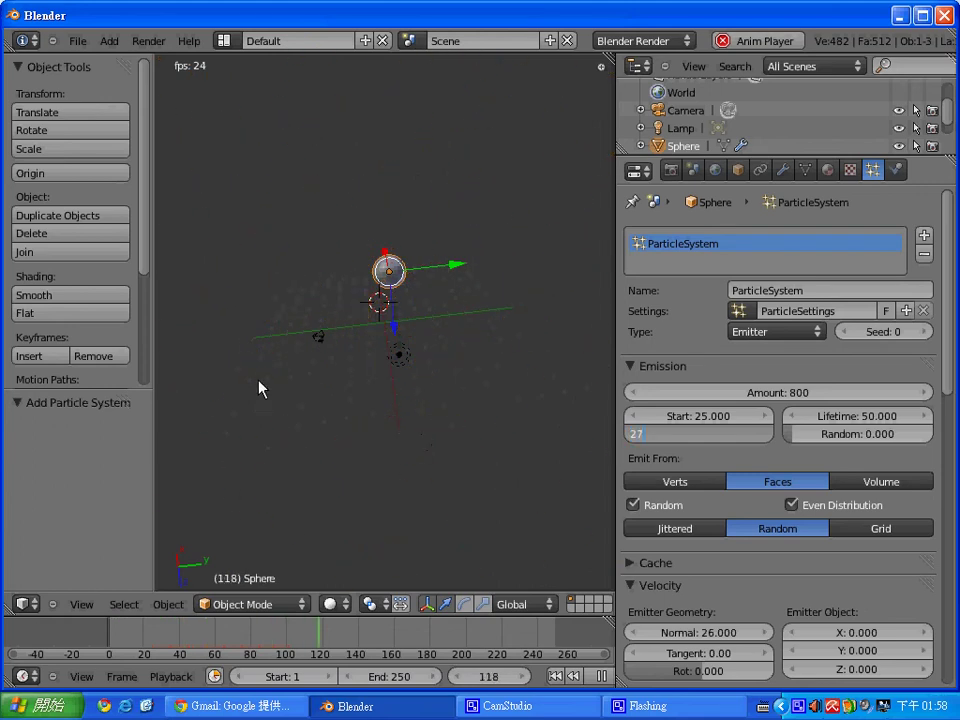
{"action": "key", "text": "Return"}
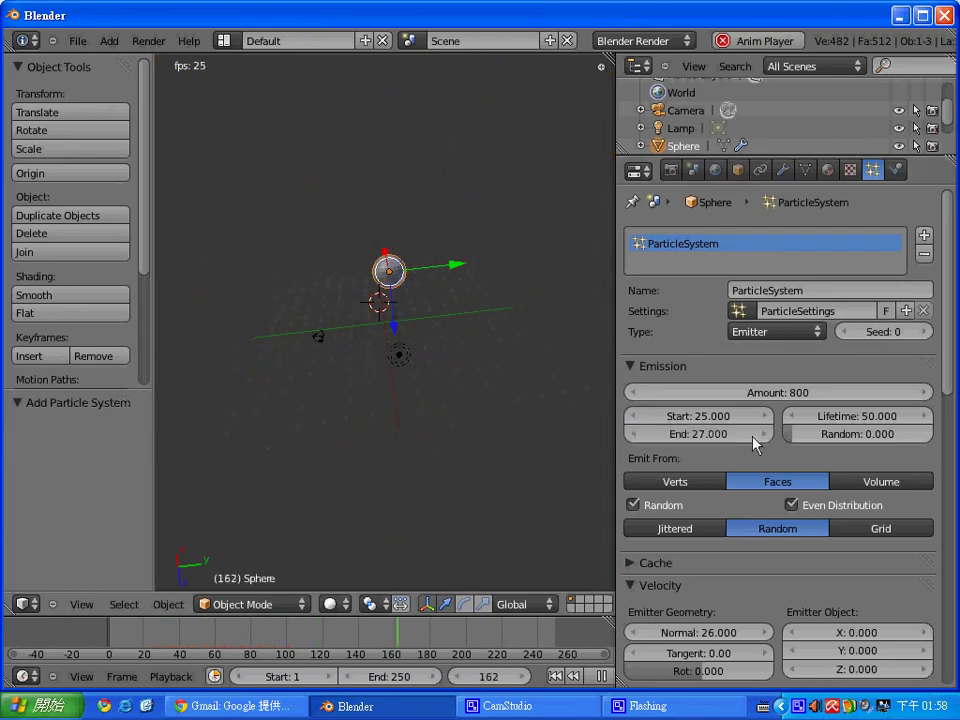
{"action": "left_click", "coordinate": [760, 434]}
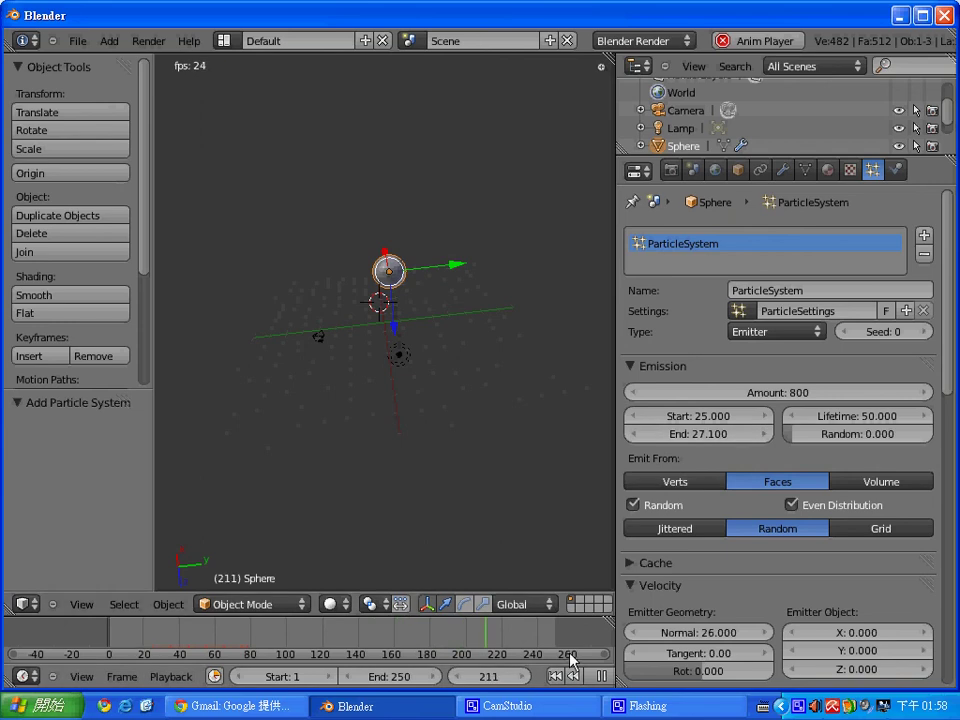
{"action": "left_click", "coordinate": [596, 677]}
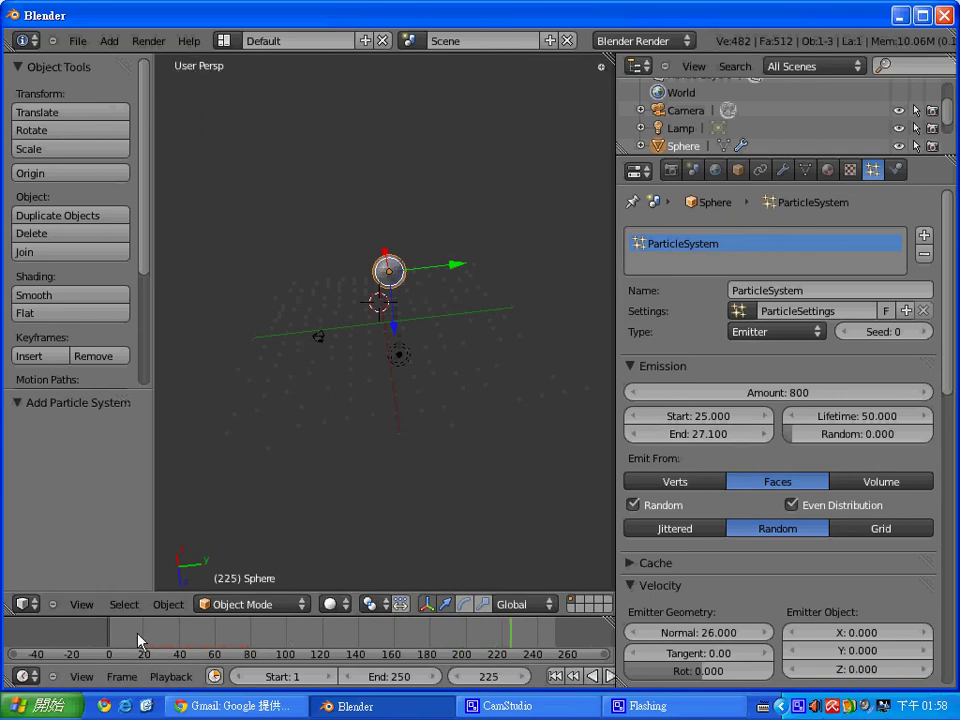
- Set particle Lifetime to 24 and replay the 800-particle burst from the start
{"action": "left_click", "coordinate": [138, 640]}
{"action": "left_click", "coordinate": [606, 680]}
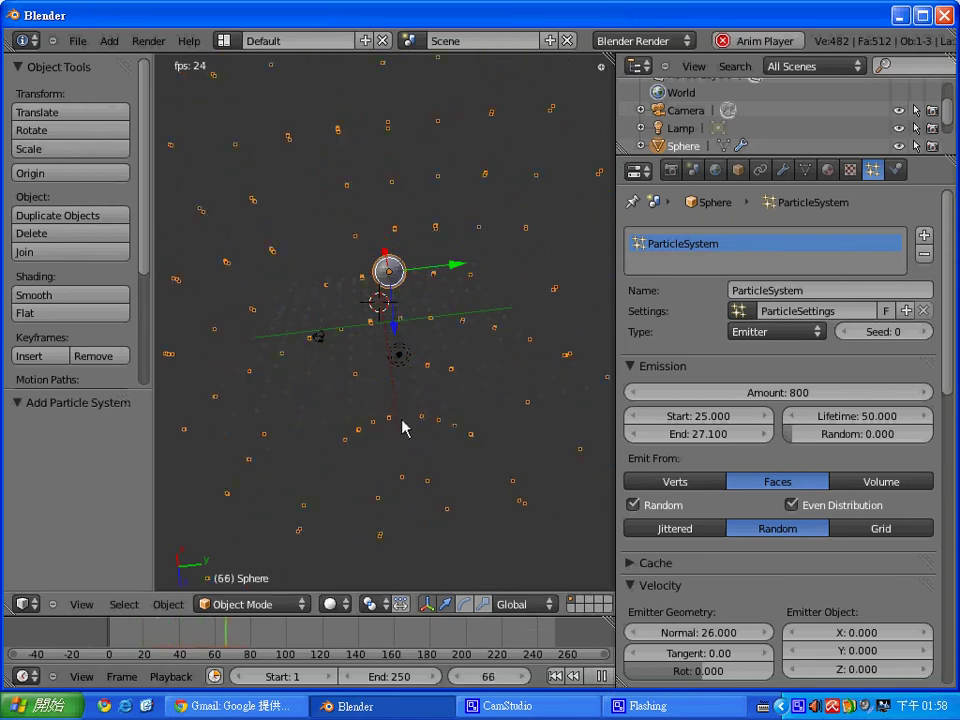
{"action": "left_click", "coordinate": [866, 422]}
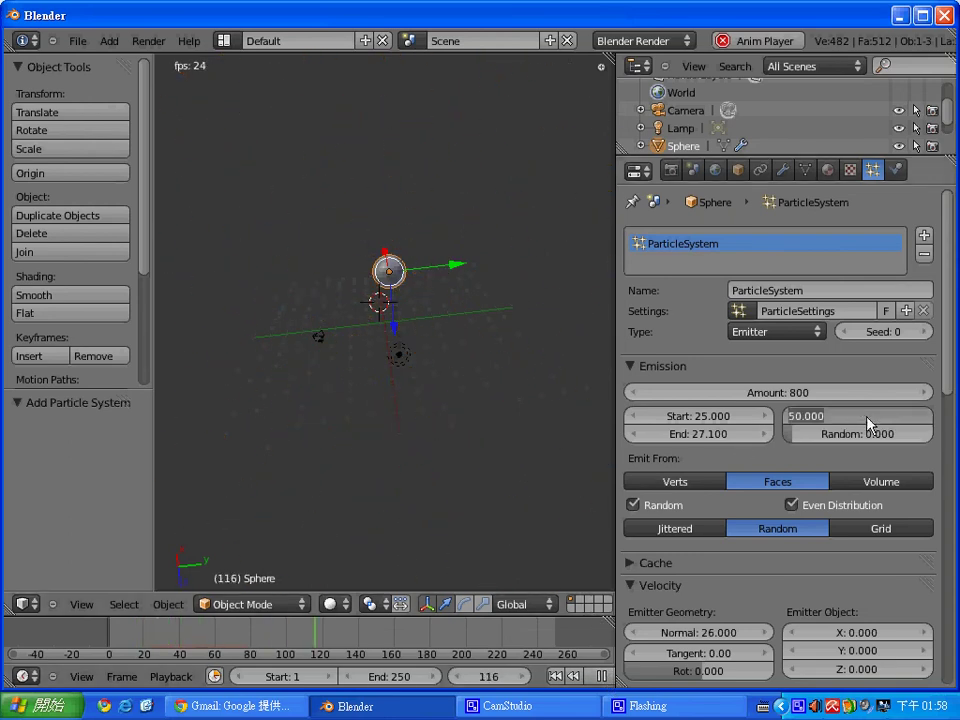
{"action": "type", "text": "24"}
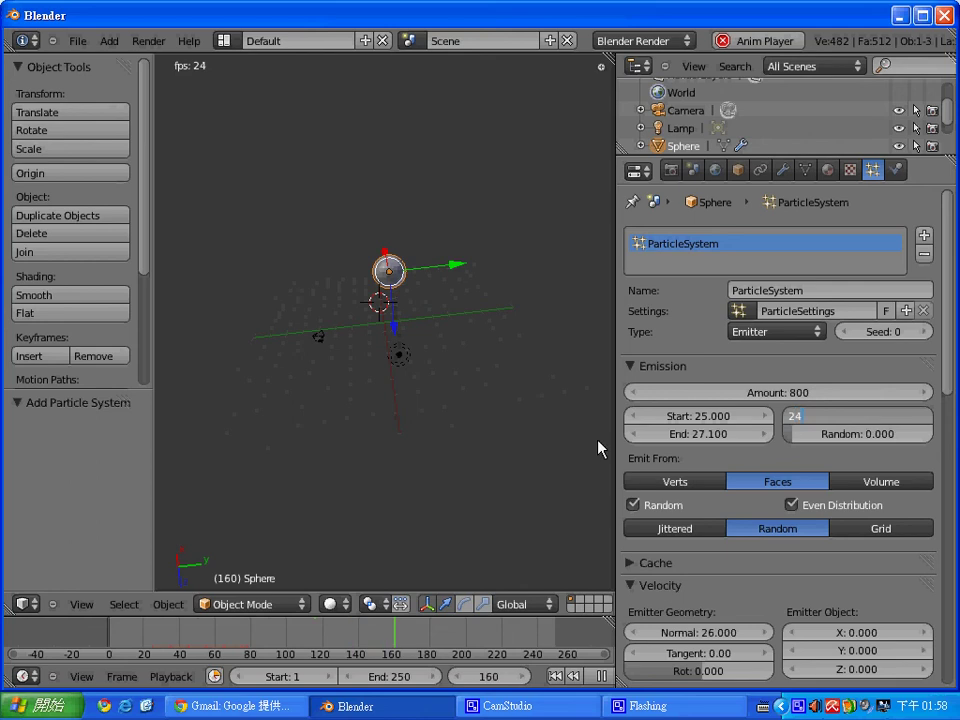
{"action": "key", "text": "Return"}
{"action": "left_click", "coordinate": [148, 634]}
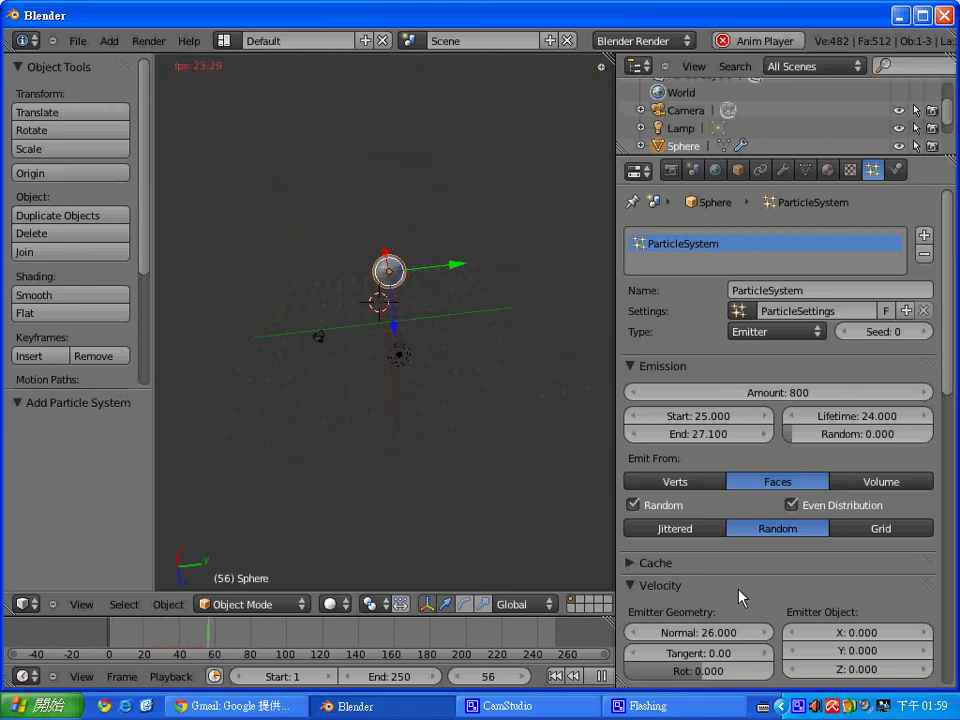
- Change the emission End frame from 27.1 to 27 and bring the CamStudio window forward
{"action": "left_click", "coordinate": [707, 437]}
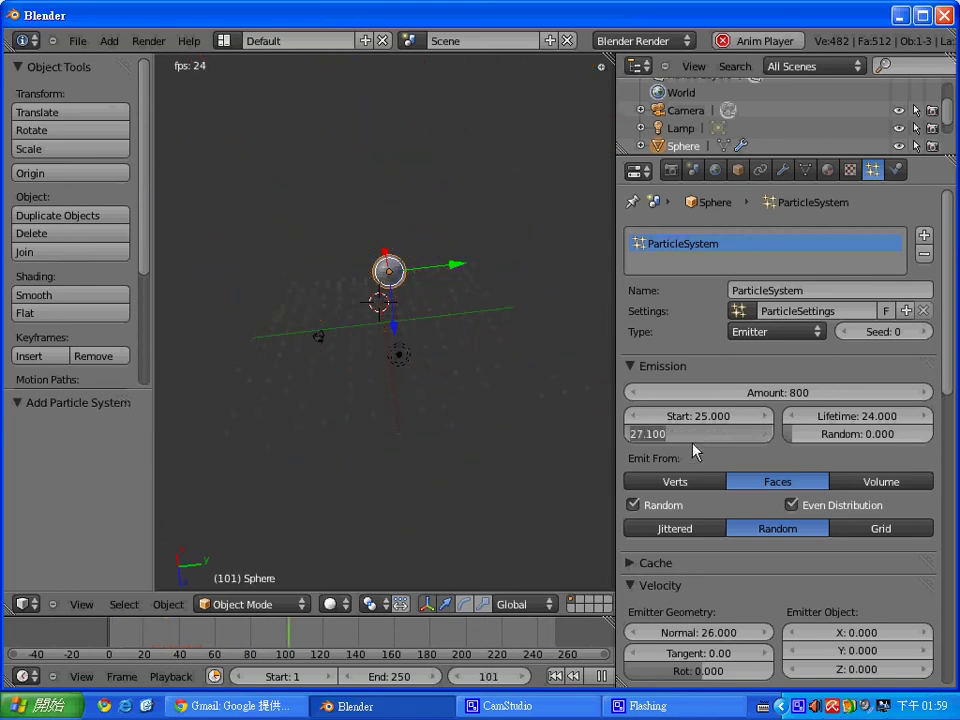
{"action": "left_click", "coordinate": [650, 436]}
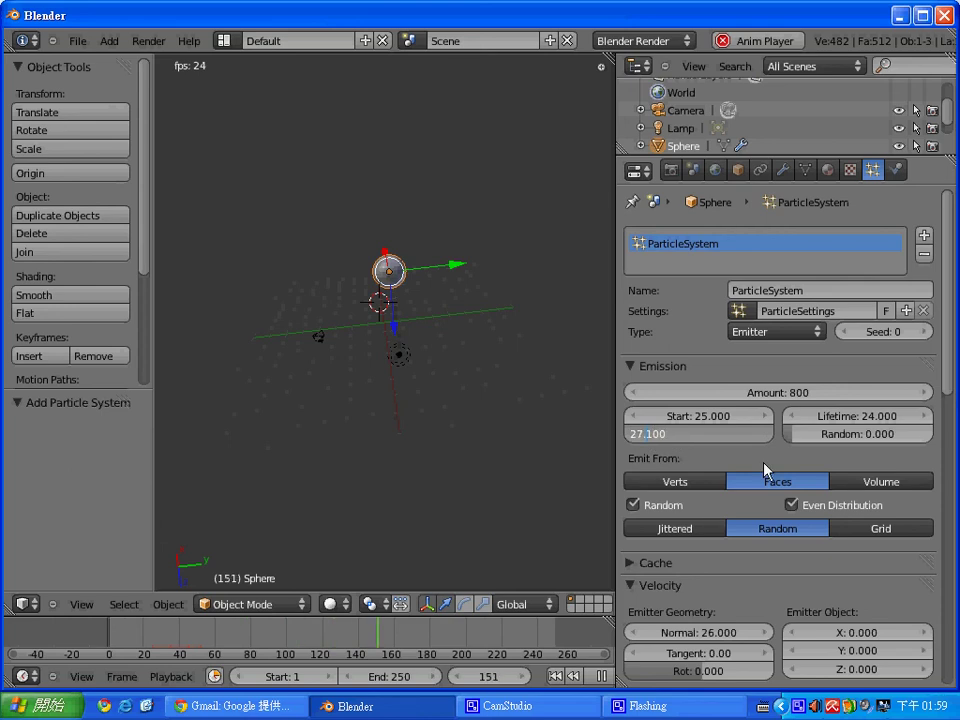
{"action": "key", "text": "Delete"}
{"action": "left_click", "coordinate": [465, 407]}
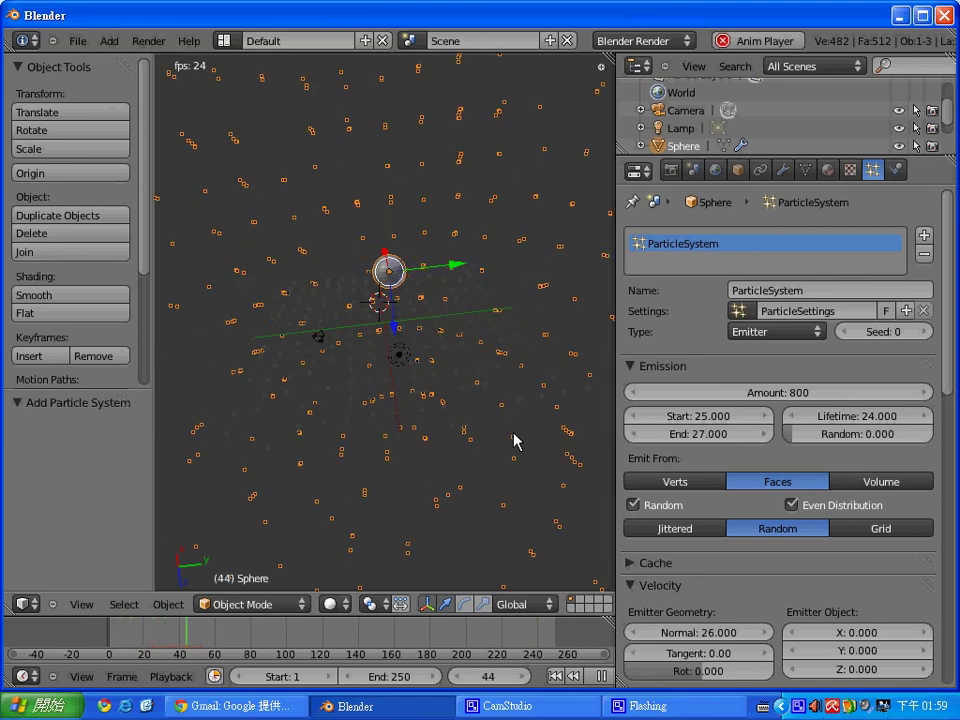
{"action": "left_click", "coordinate": [505, 706]}
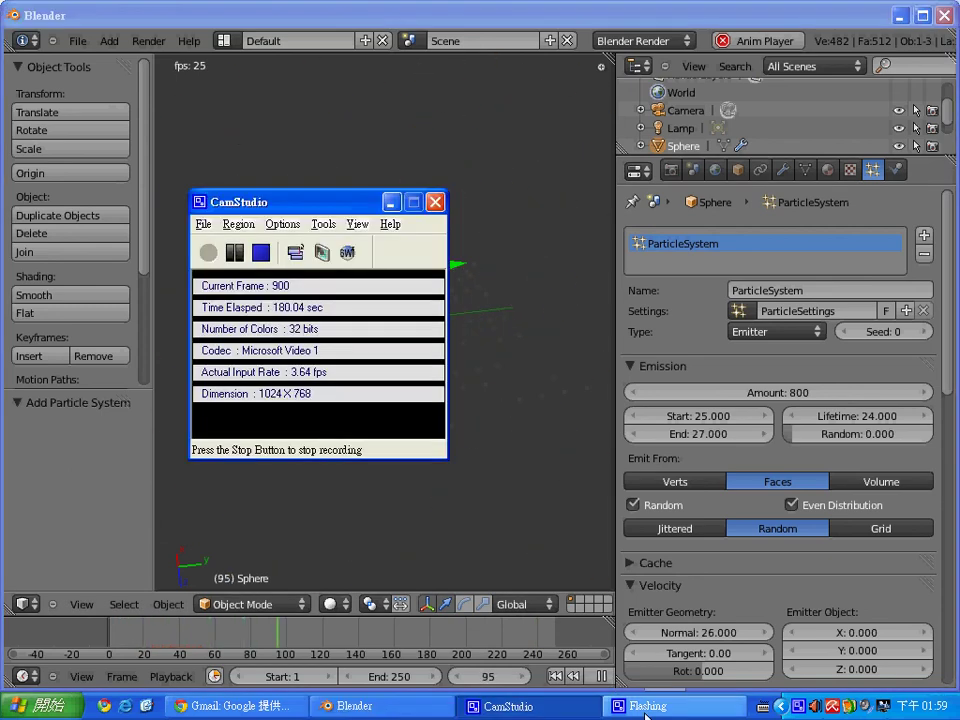